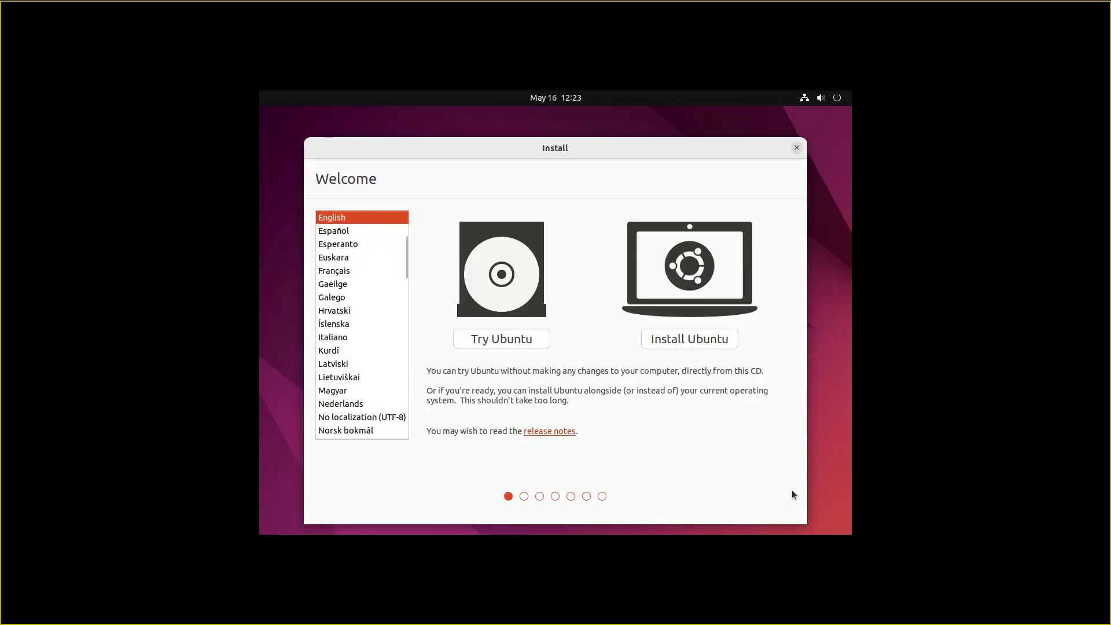
Start Ubuntu in trial mode without installing and look through the applications available in the live session.
left_click(530, 339)
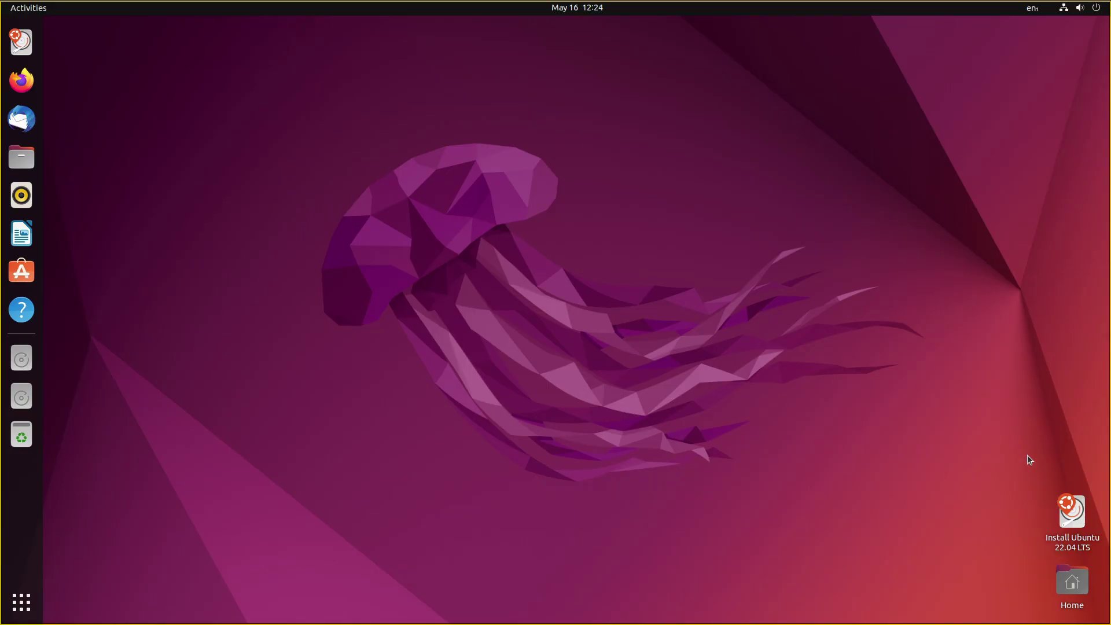
left_click(1072, 589)
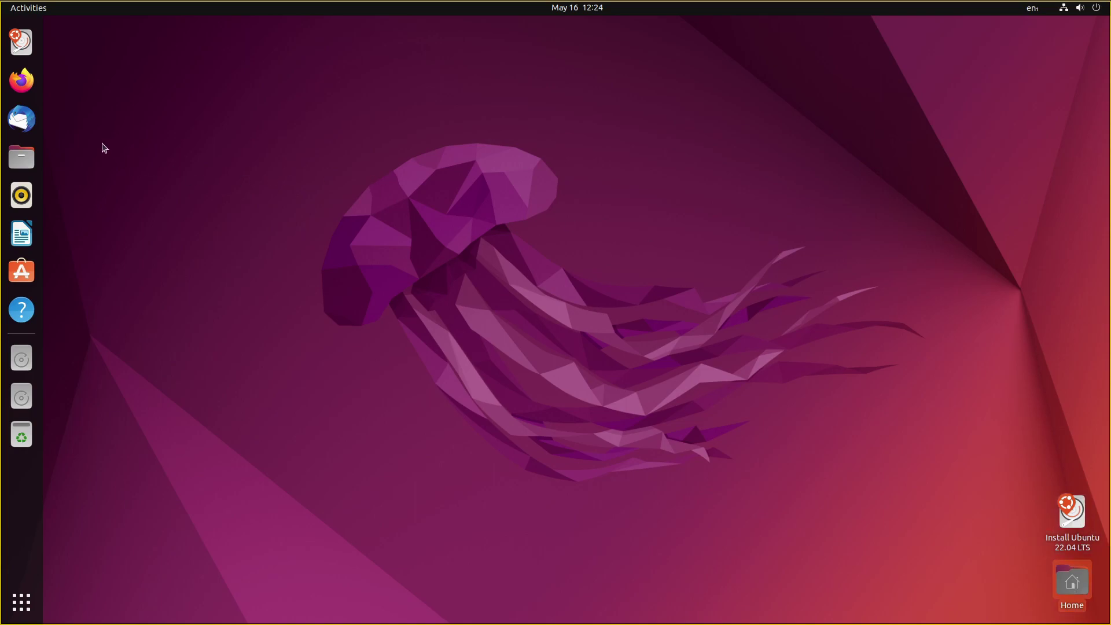
left_click(22, 602)
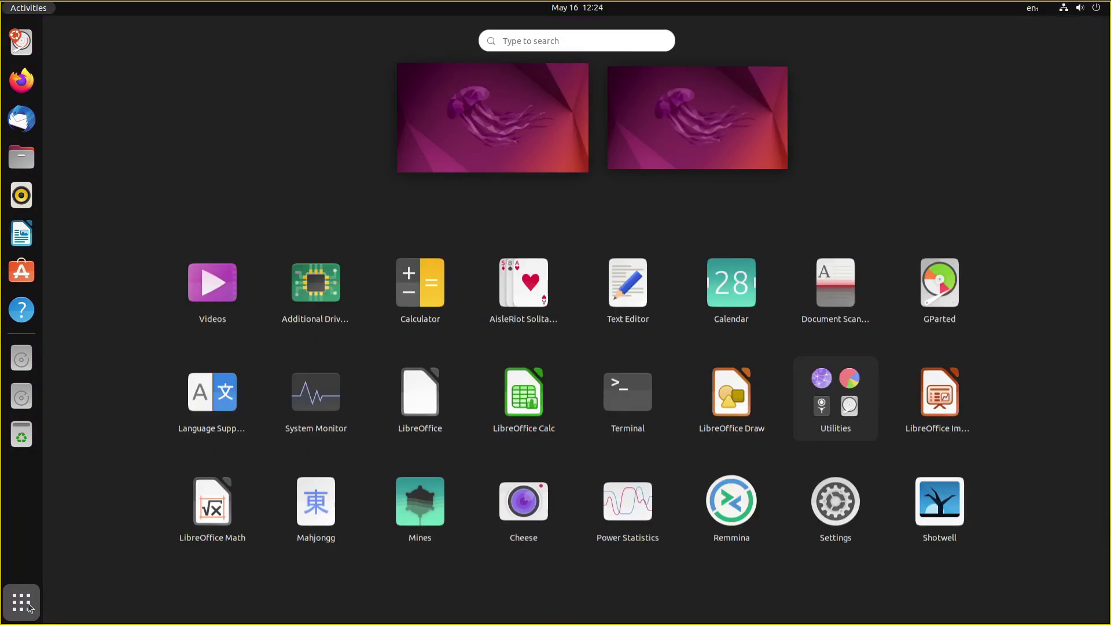
scroll(187, 509, "down", 1)
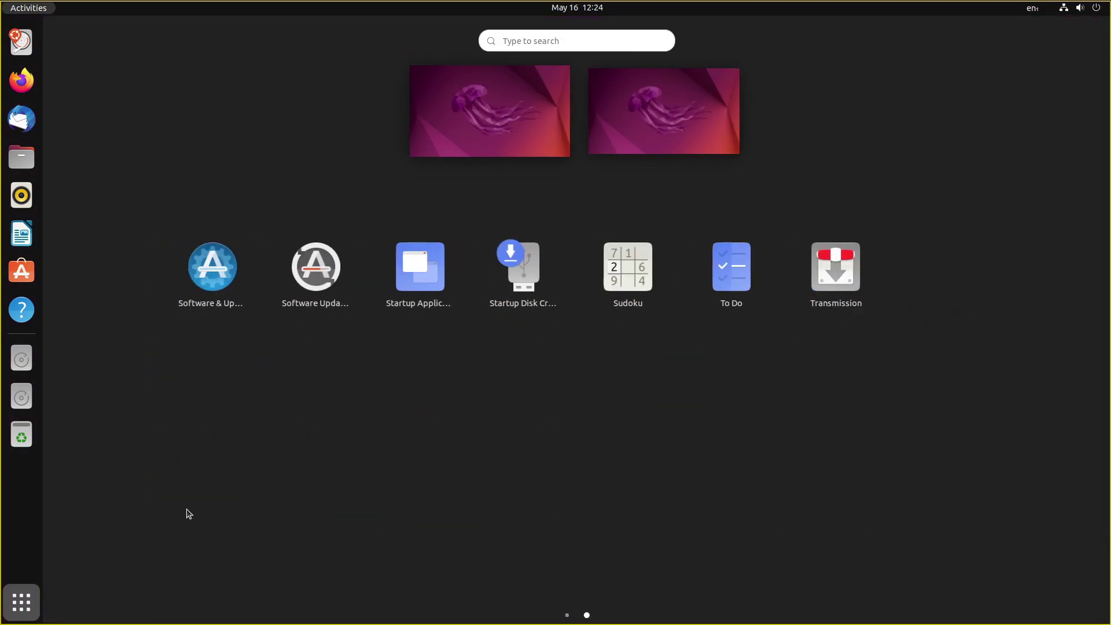
scroll(187, 509, "up", 1)
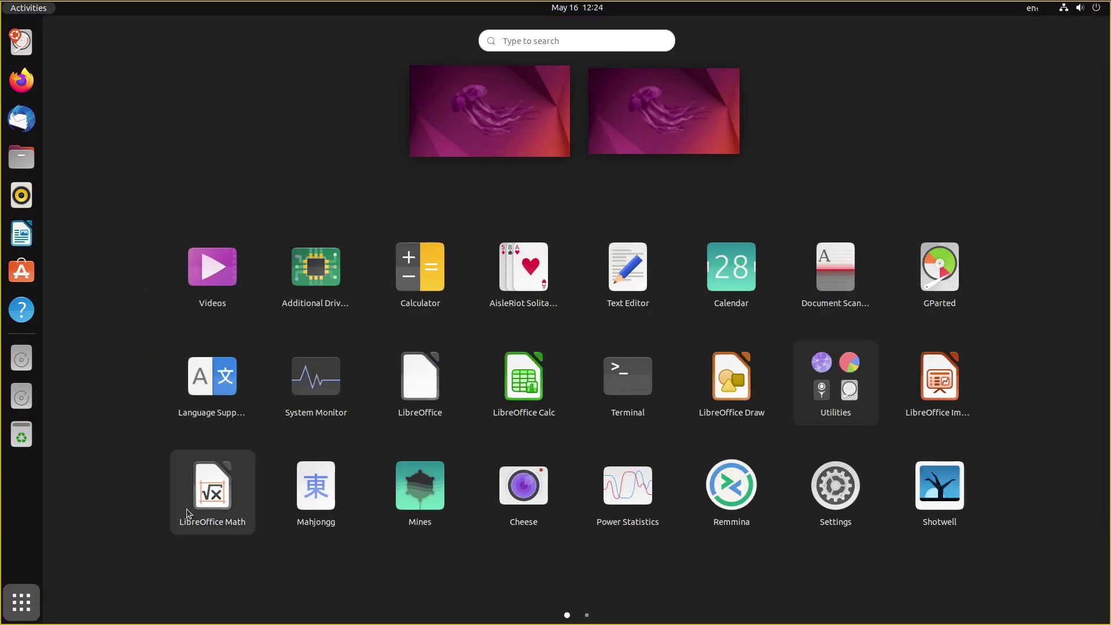
left_click(21, 603)
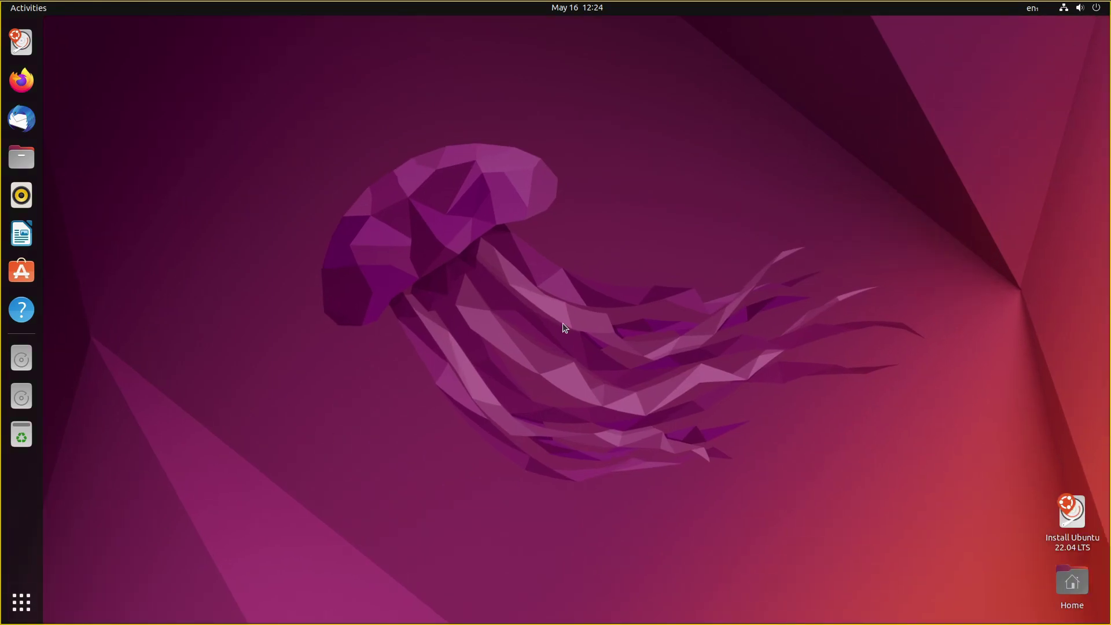
left_click(1100, 9)
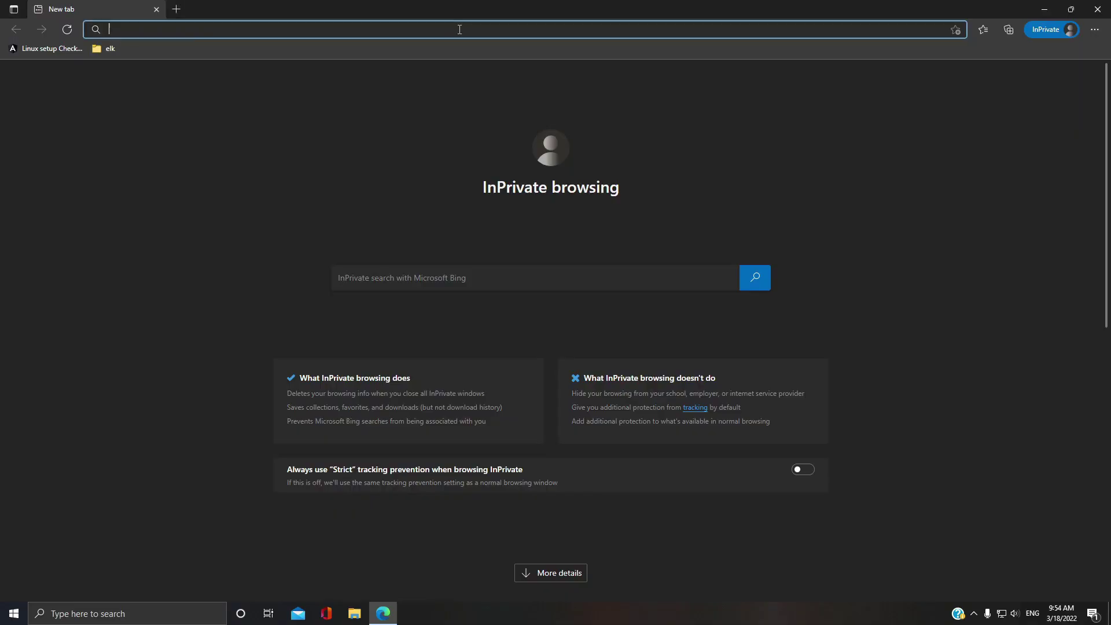
Search the web for "rufus download" and download Rufus 3.18 from the official rufus.ie site.
type("rufus dow")
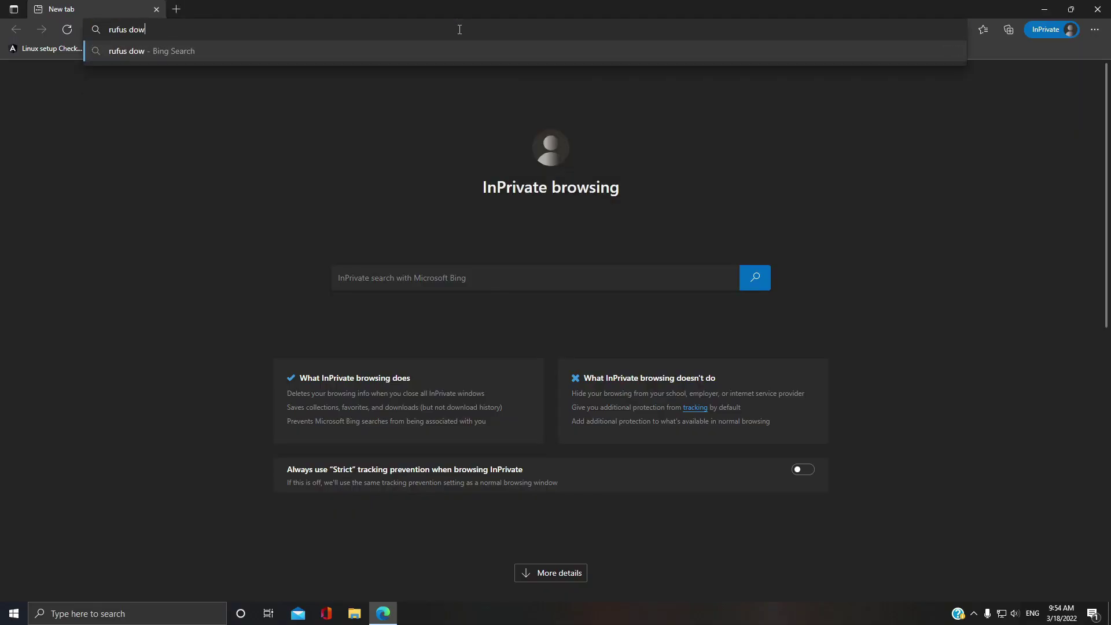
type("nload")
key("Return")
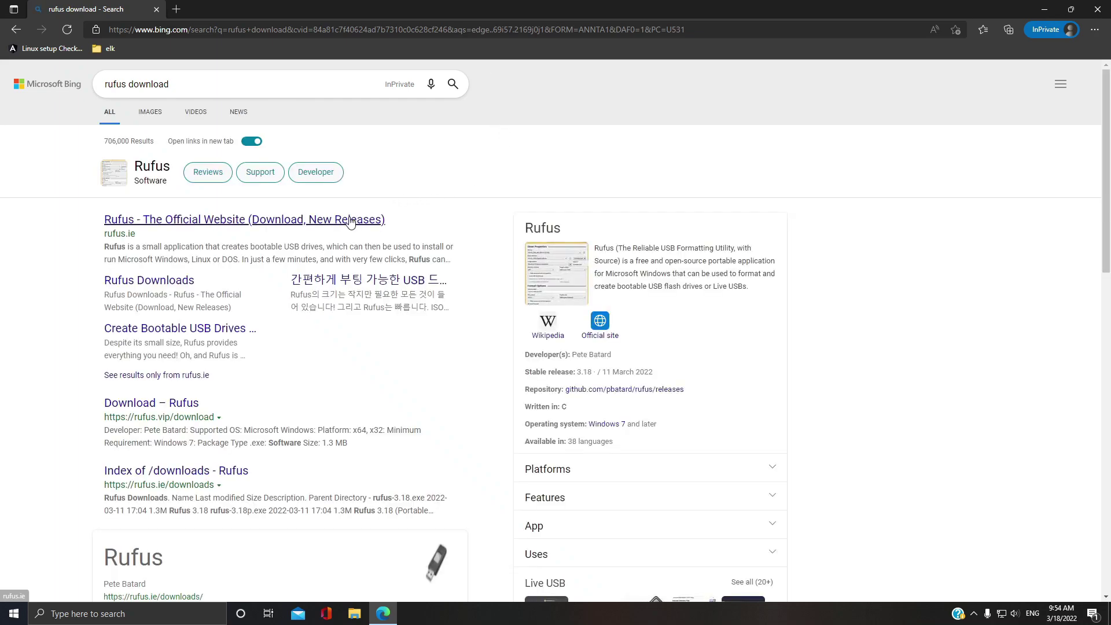
left_click(351, 221)
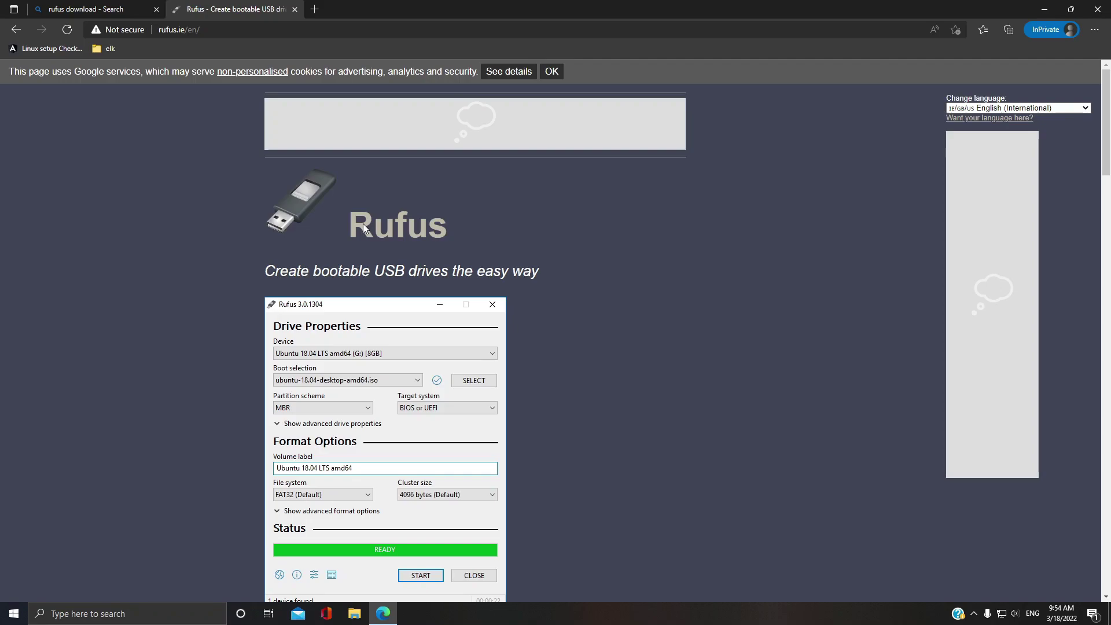
scroll(583, 276, "down", 6)
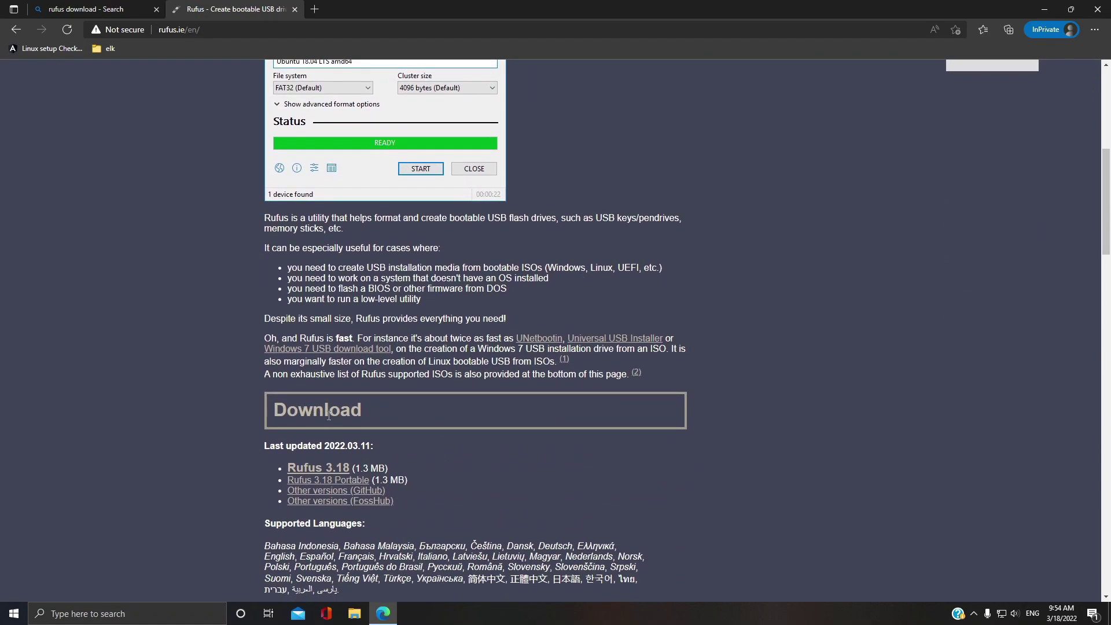
left_click(343, 472)
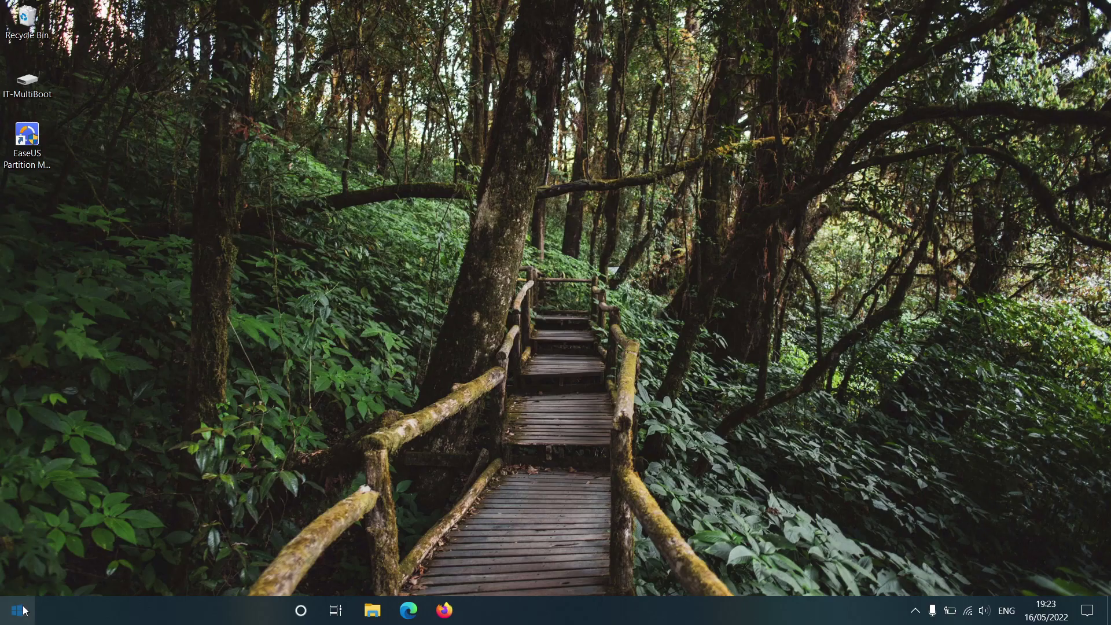
Launch rufus-3.18.exe and keep the 16 GB WINDOWS 11 (E:) USB drive as the target device.
left_click(23, 611)
type("rufu")
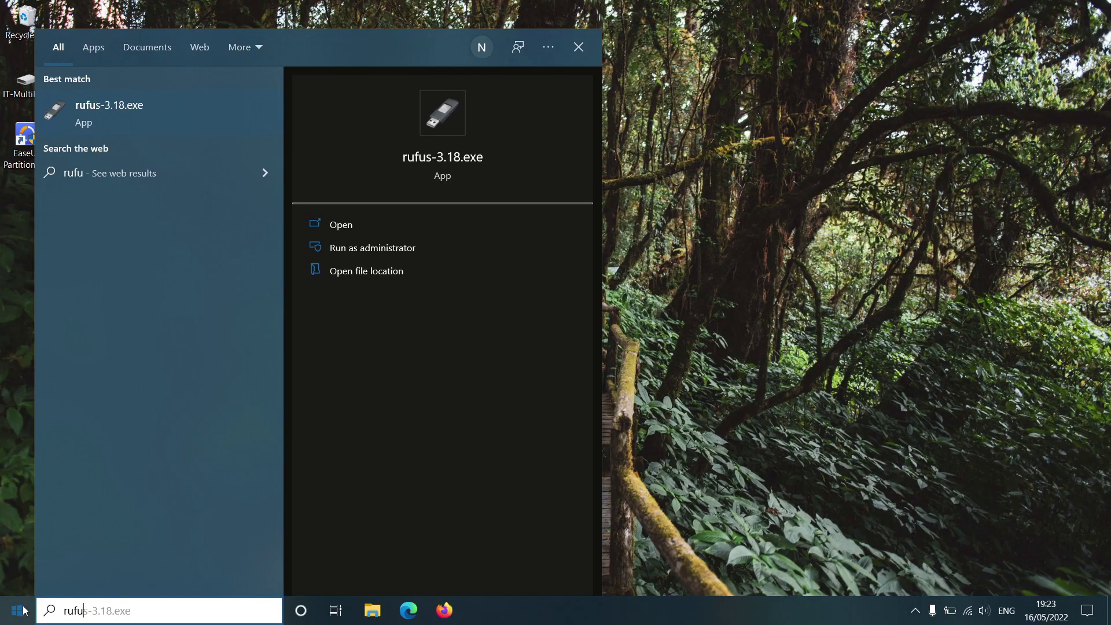
left_click(225, 116)
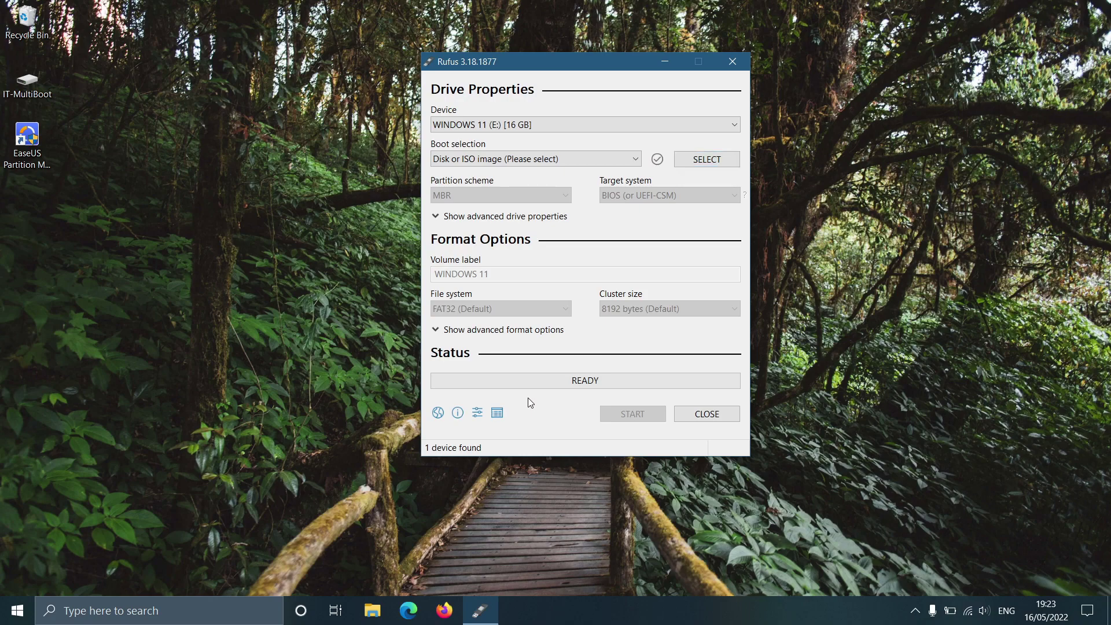
left_click(650, 122)
left_click(649, 123)
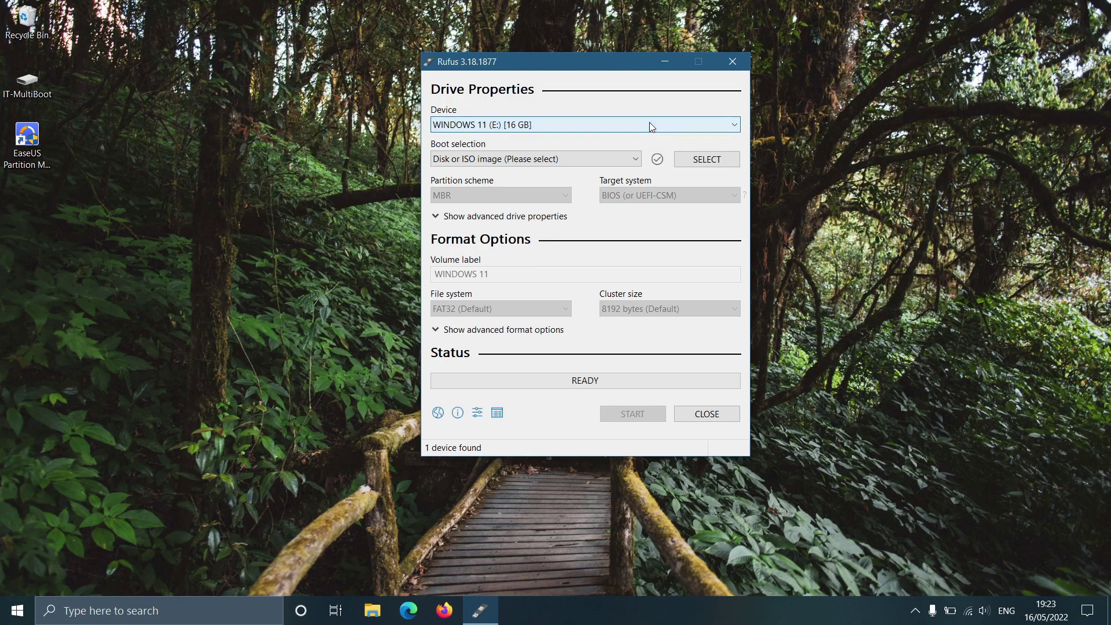
Load 21996.1.210529-1541.co_release_CLIENT_CONSUMER_x64FRE_en-us.iso from the soft\os folder on One Touch (F:) as the boot image.
left_click(637, 163)
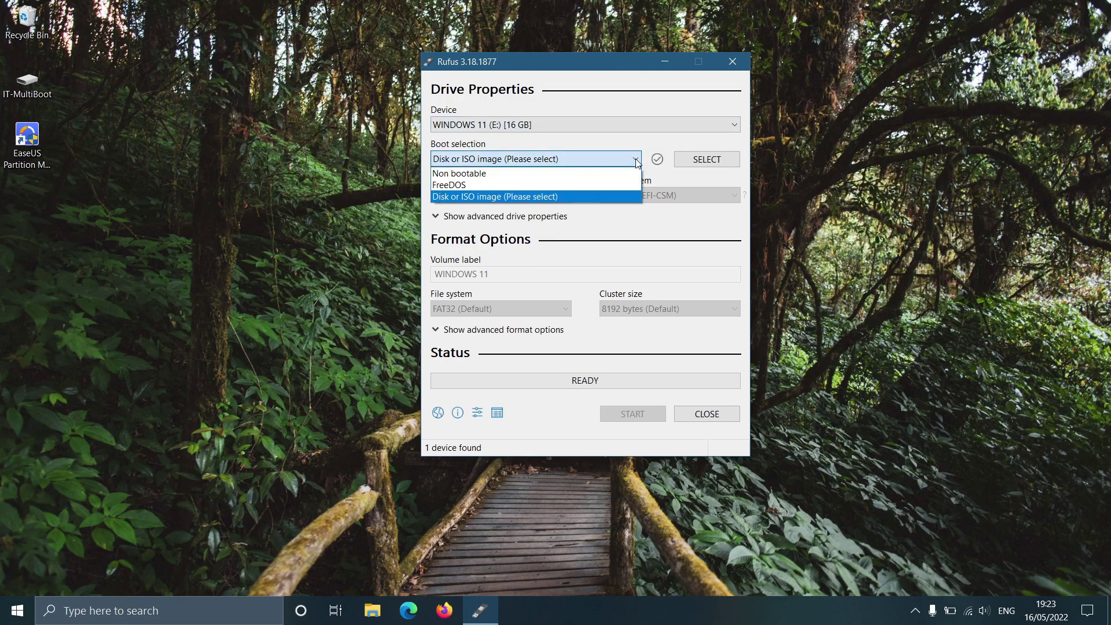
left_click(637, 163)
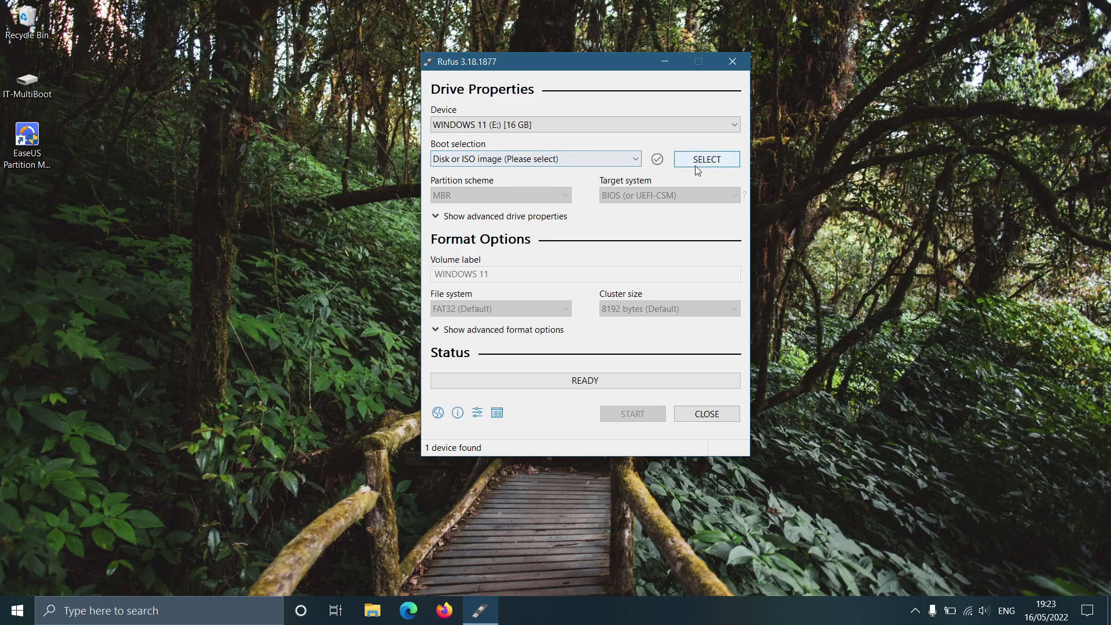
left_click(715, 163)
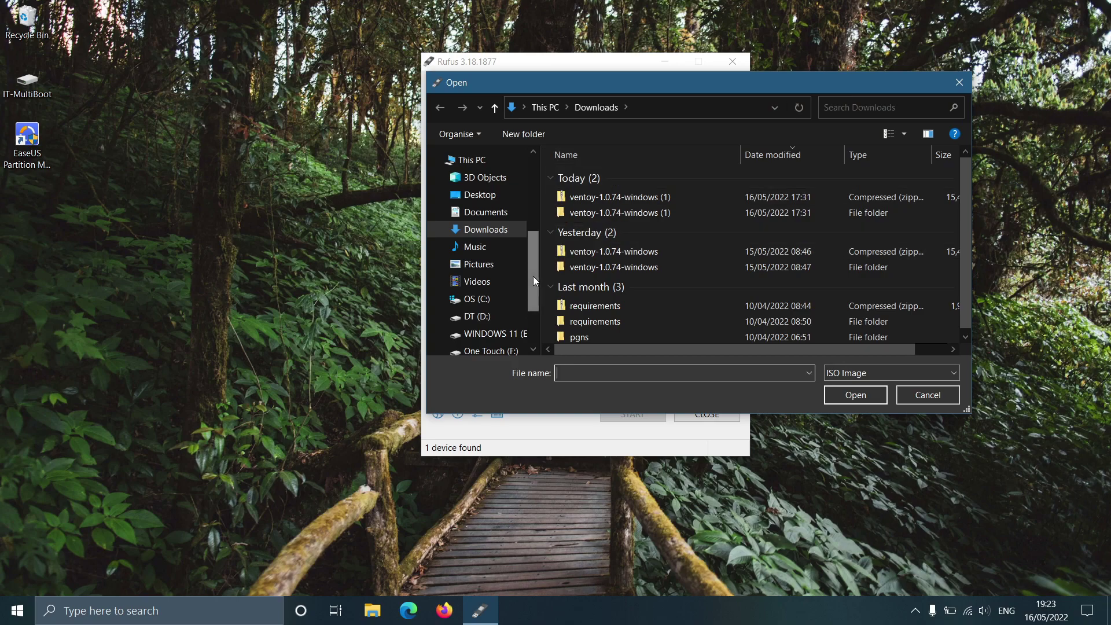
left_click(502, 351)
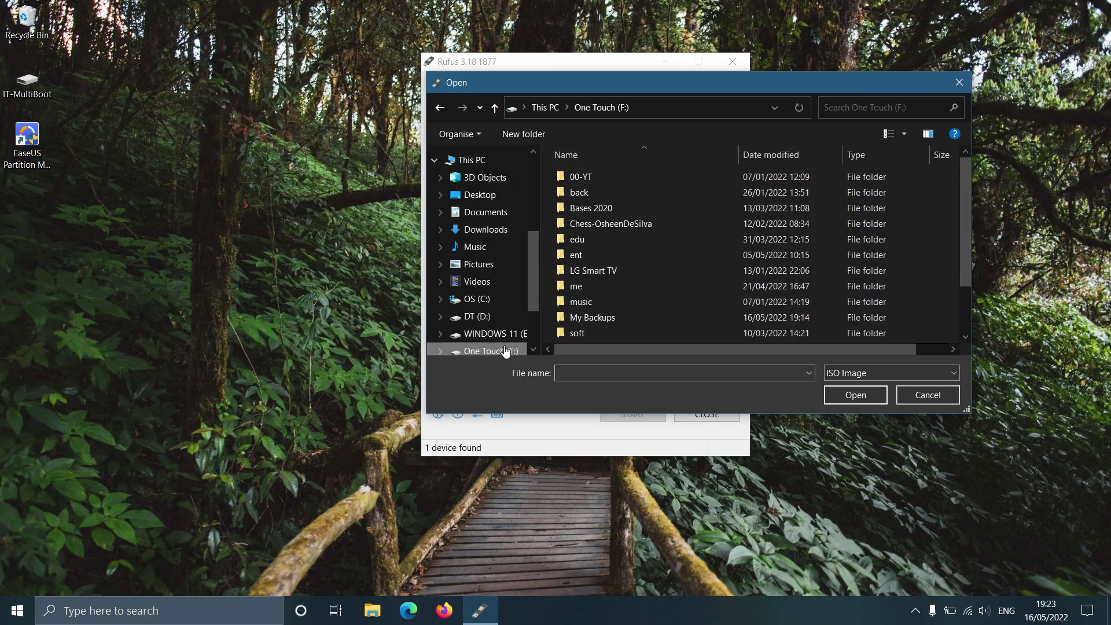
double_click(585, 333)
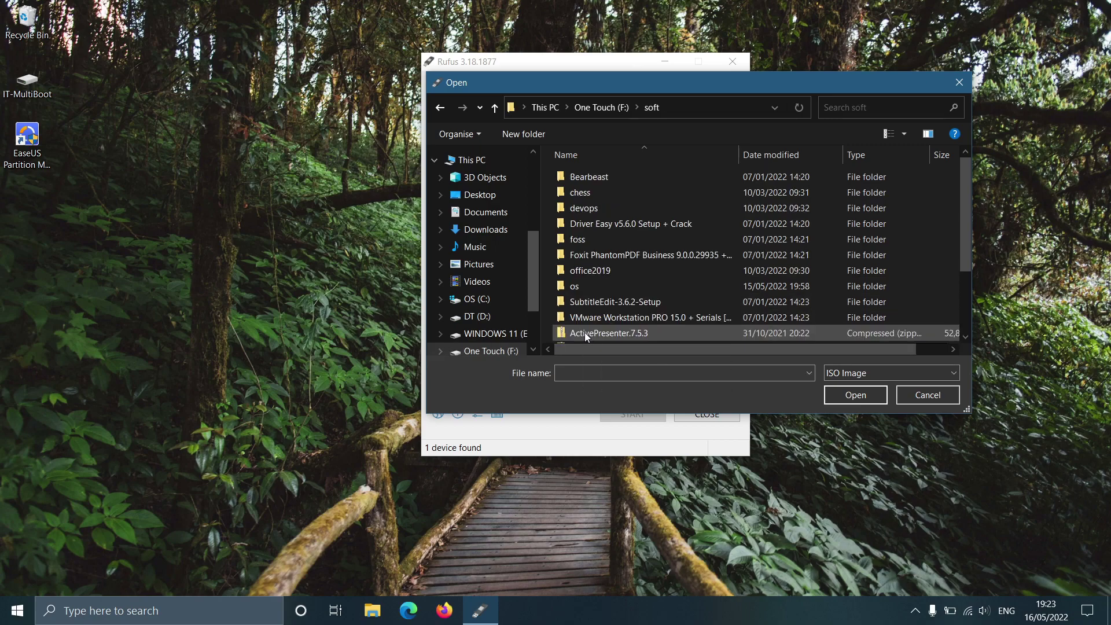
double_click(592, 287)
left_click(641, 193)
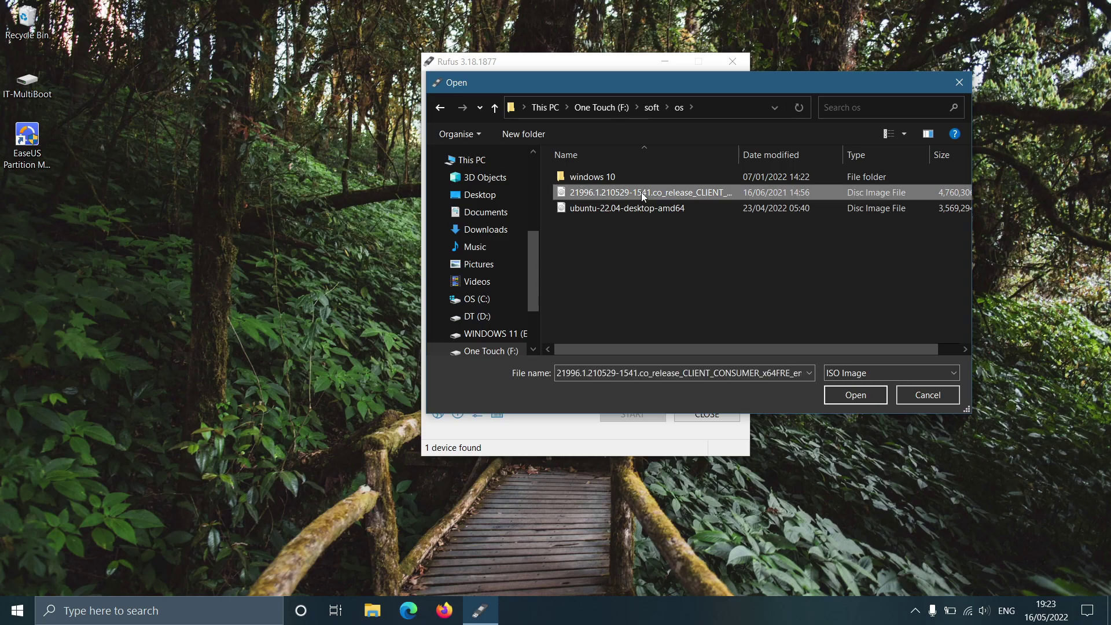
left_click(866, 394)
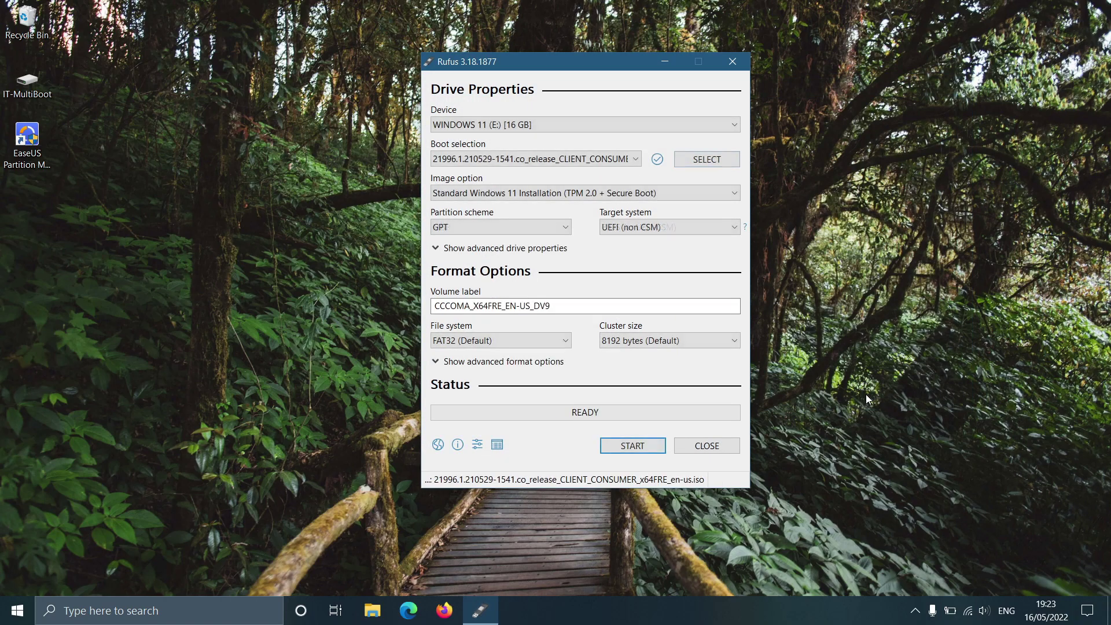
Set the image option to Windows To Go and the volume label to "Windows 11 OTG".
left_click(714, 194)
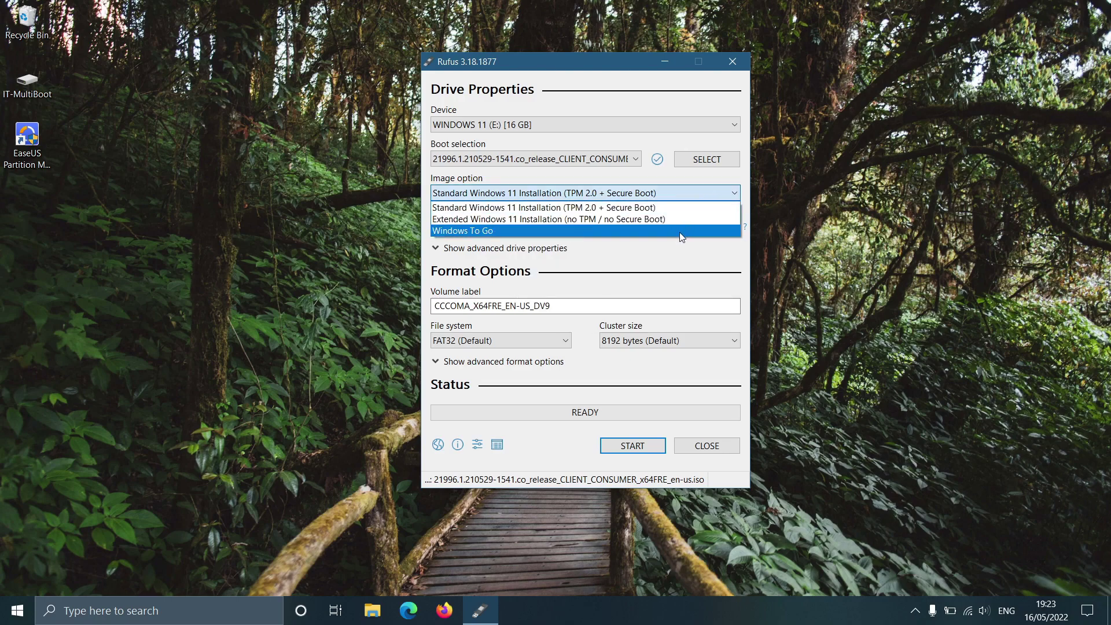
left_click(681, 232)
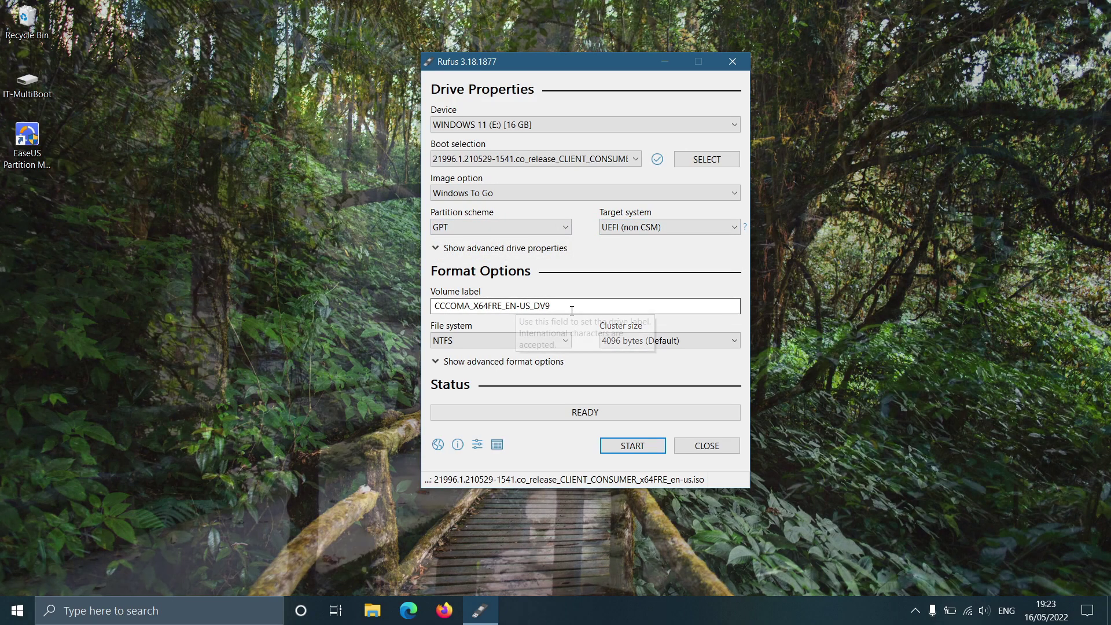
left_click(572, 310)
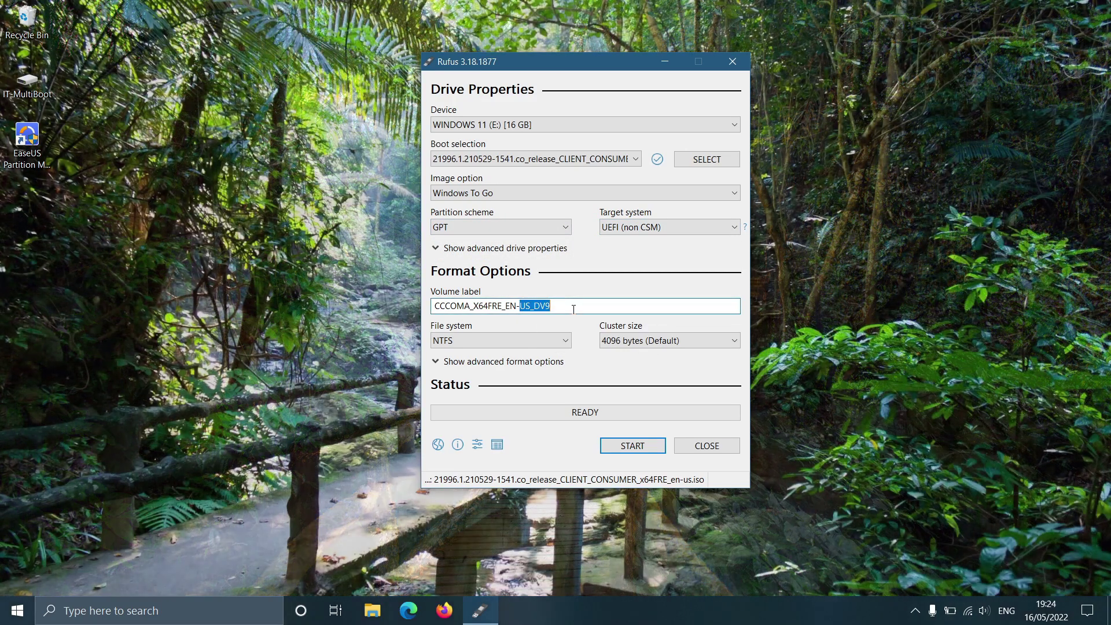
double_click(573, 310)
type("Windows")
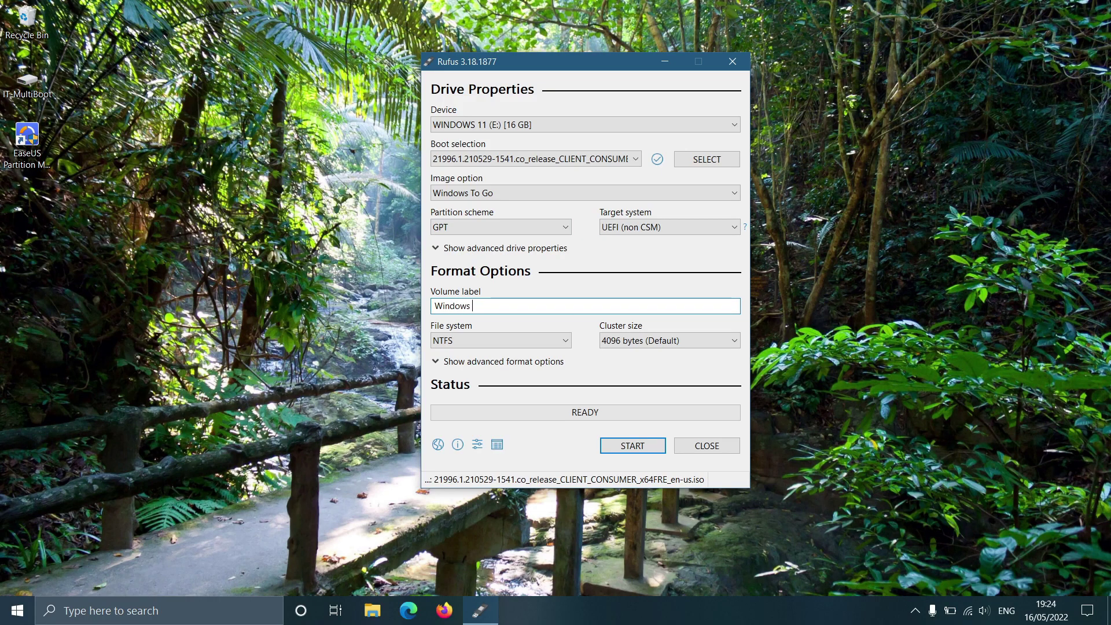
type(" 11 OTG")
Write the portable drive with the Windows 11 Pro version, accepting the erasure of its data, and close Rufus once finished.
left_click(658, 452)
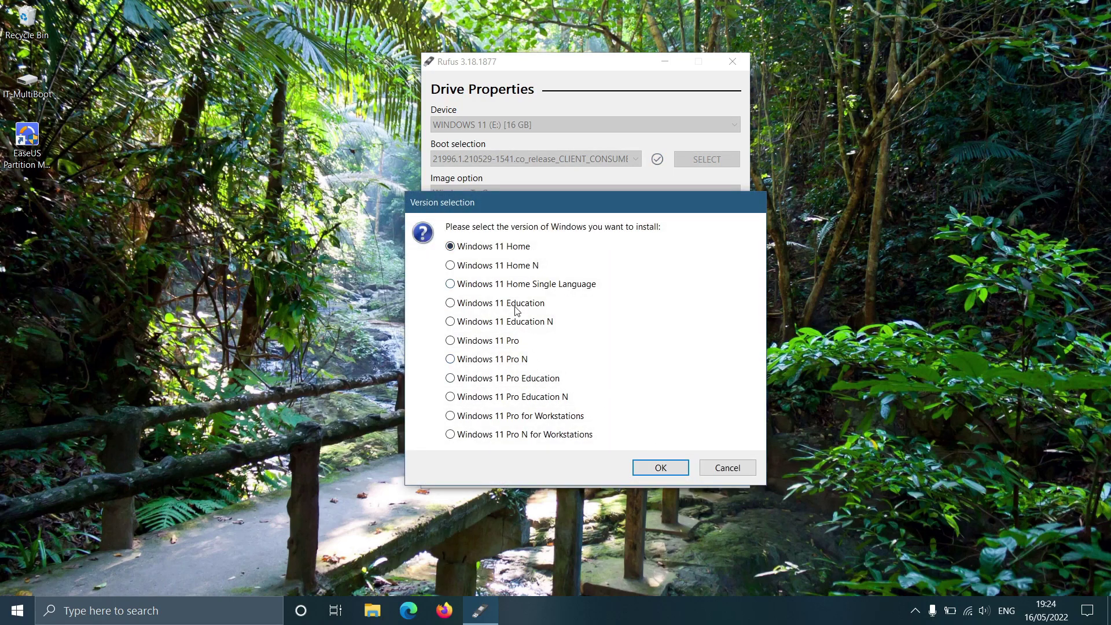
left_click(501, 341)
left_click(661, 467)
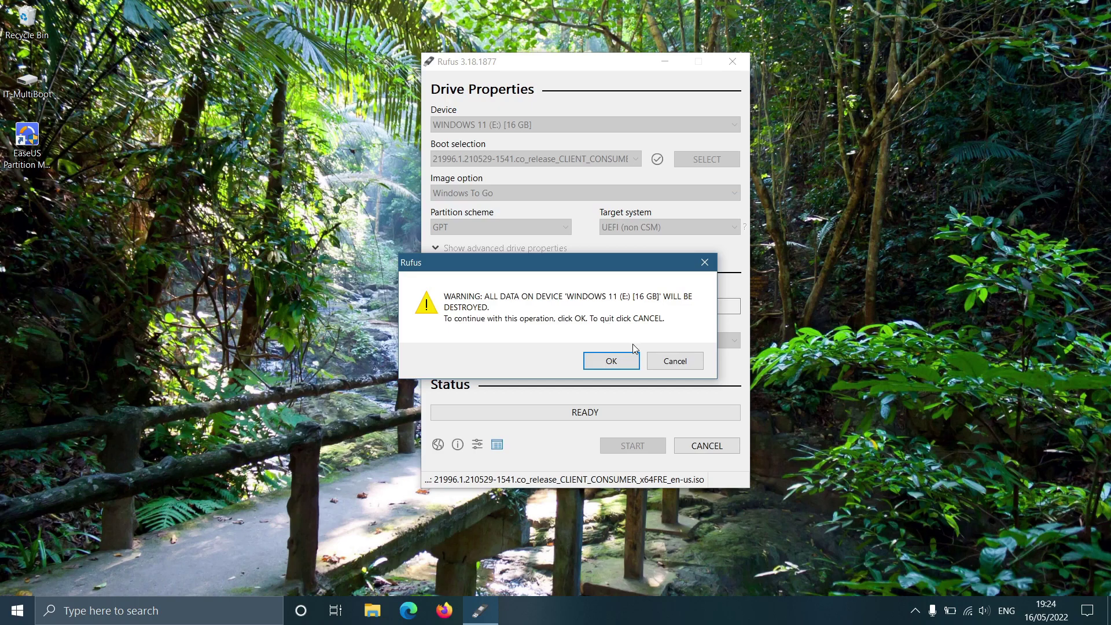
left_click(631, 363)
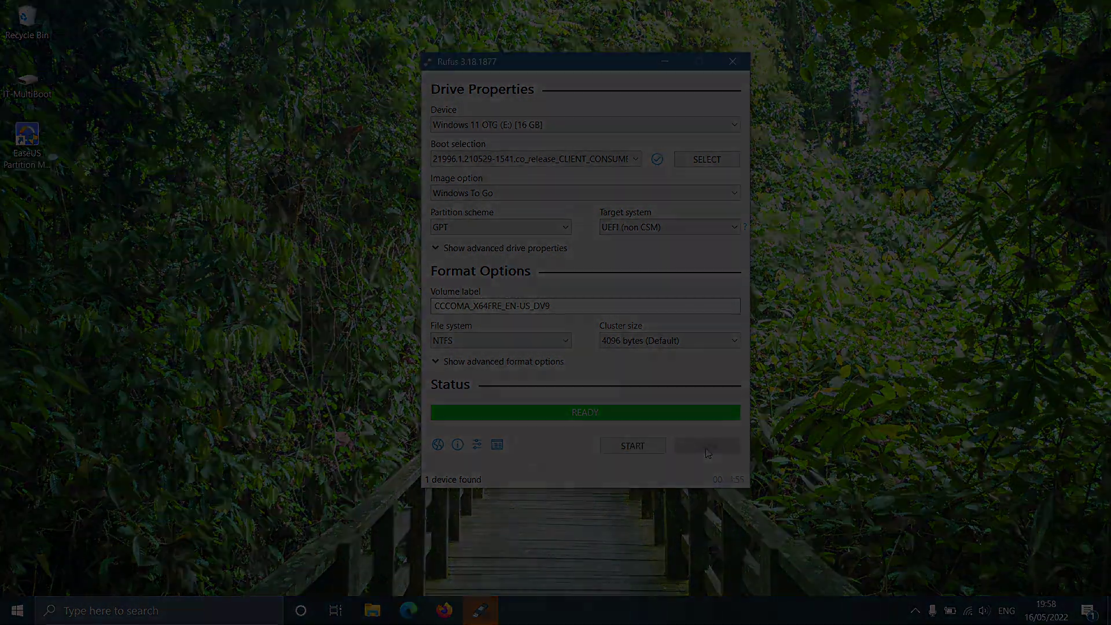
left_click(707, 447)
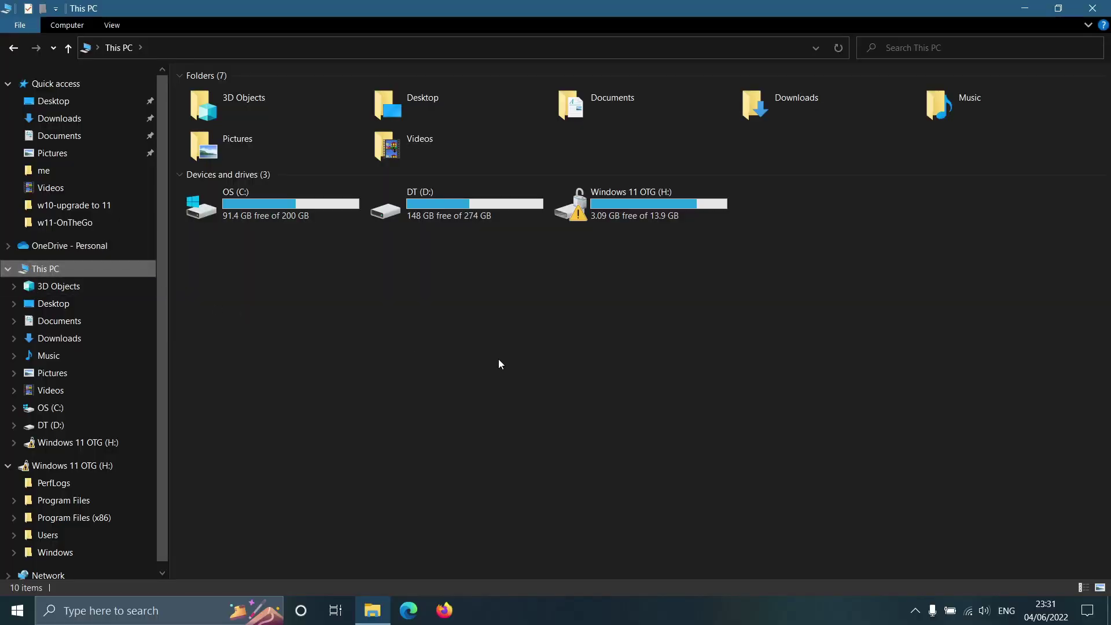
Examine the contents of the Windows 11 OTG (H:) drive, including its Program Files and Program Files (x86) folders.
left_click(726, 218)
double_click(725, 216)
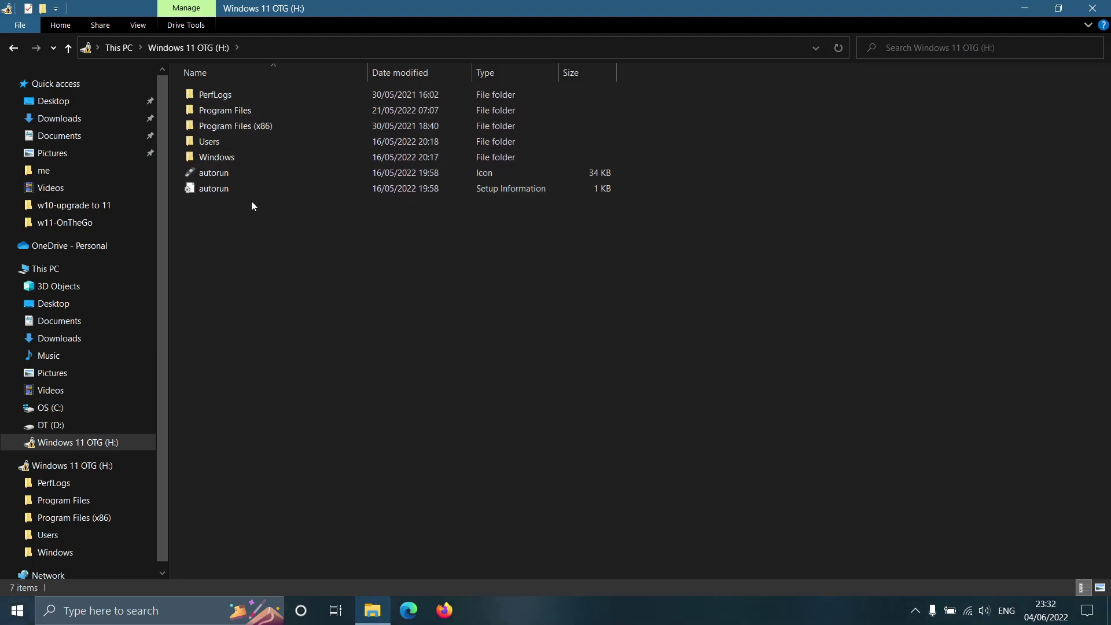
double_click(249, 110)
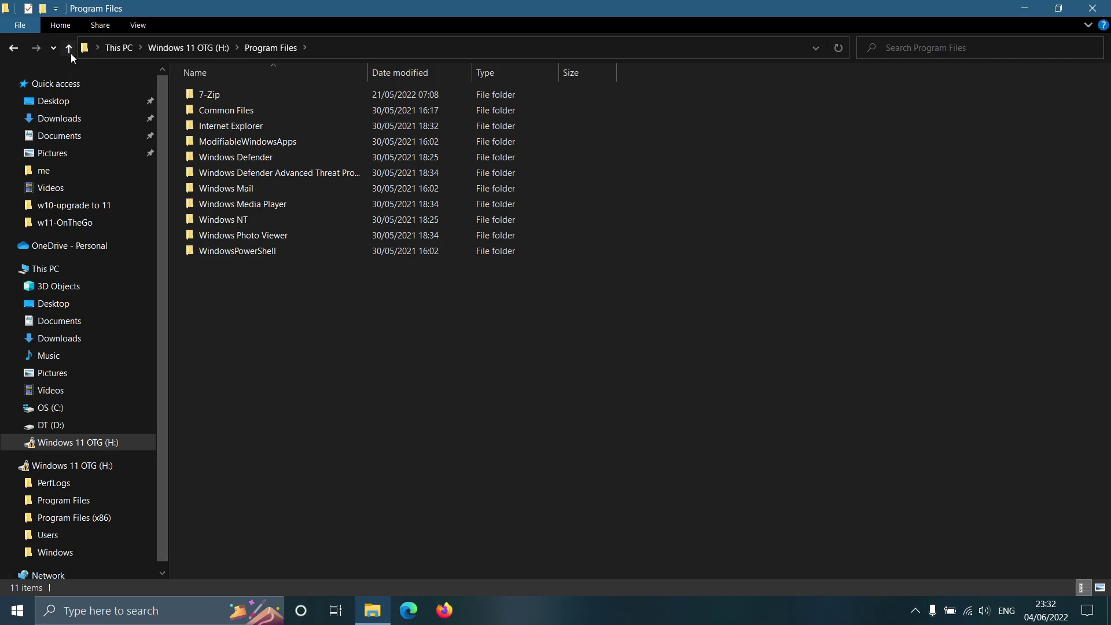
left_click(70, 51)
double_click(237, 125)
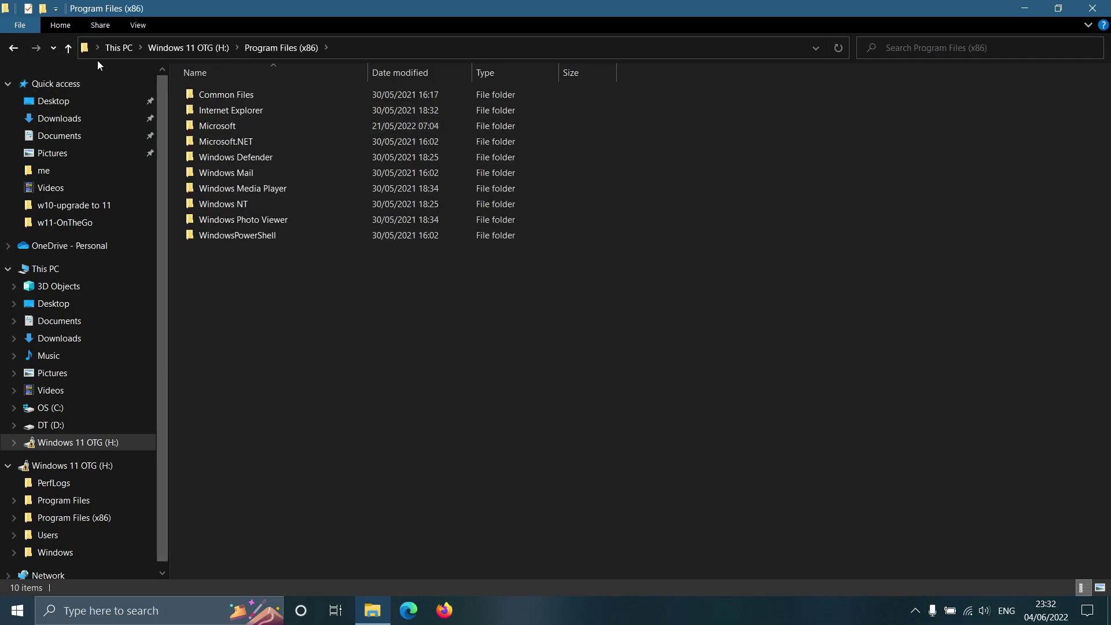
left_click(67, 50)
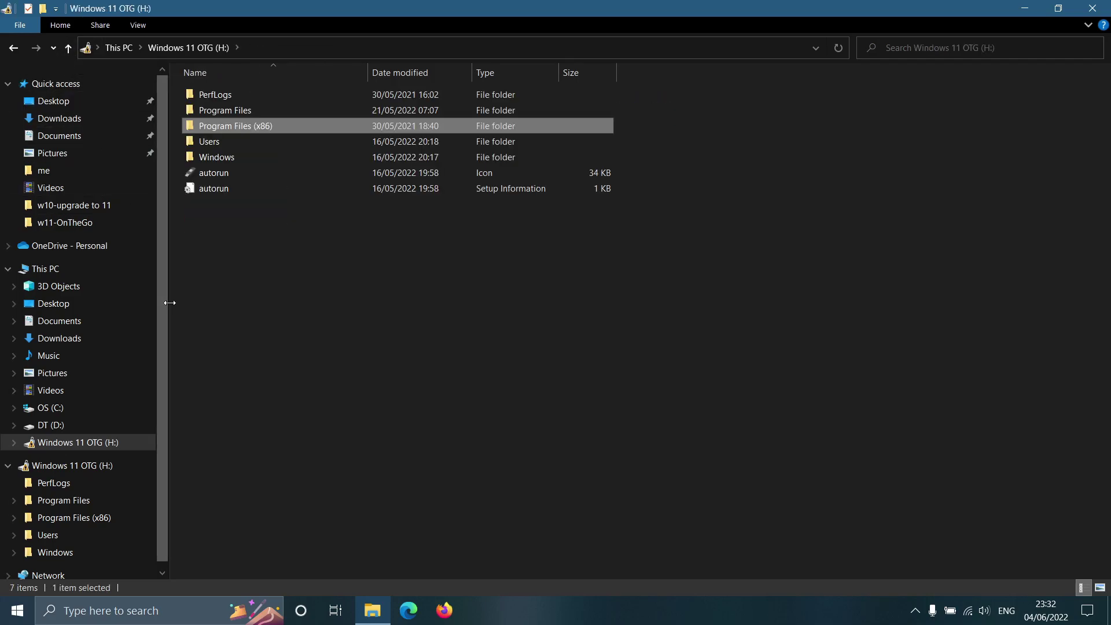
left_click(110, 272)
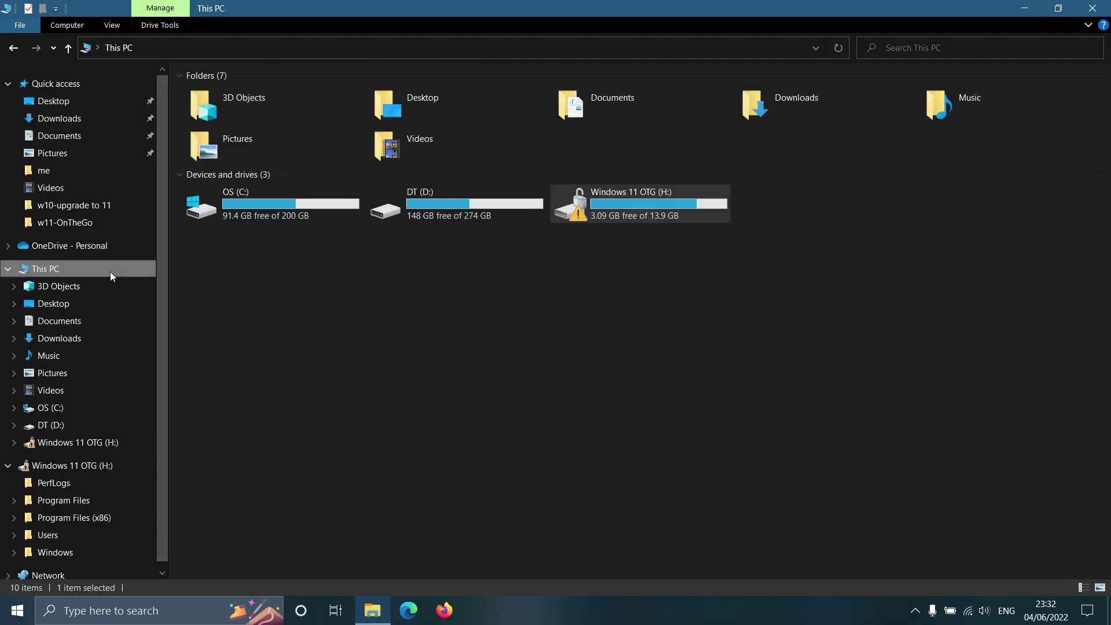
left_click(706, 218)
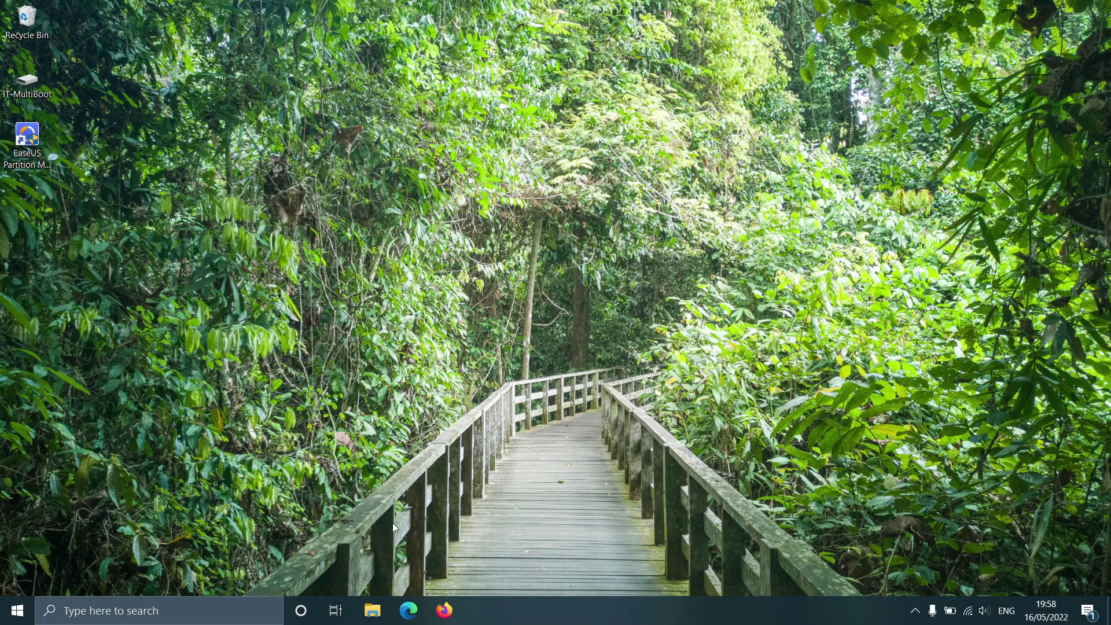
Open the computer's power options for a restart.
left_click(15, 614)
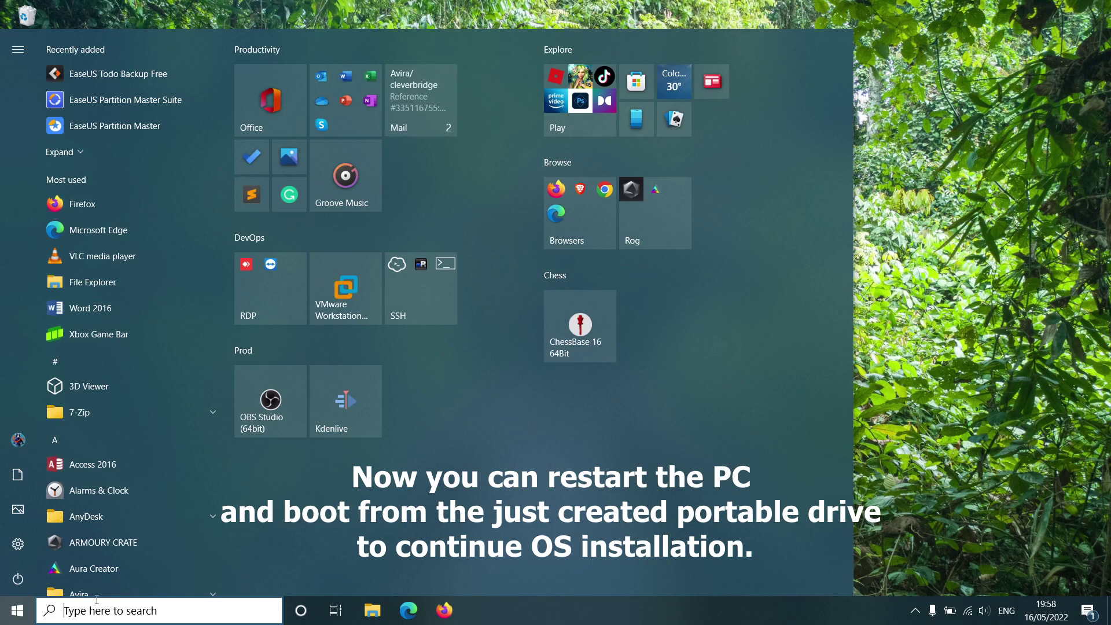
left_click(48, 579)
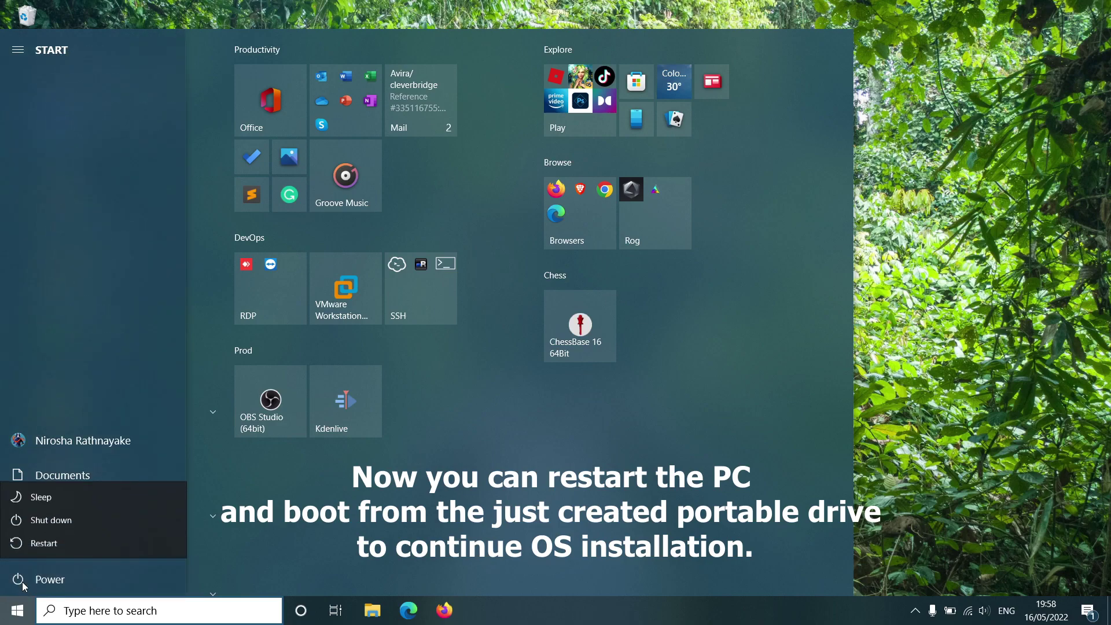